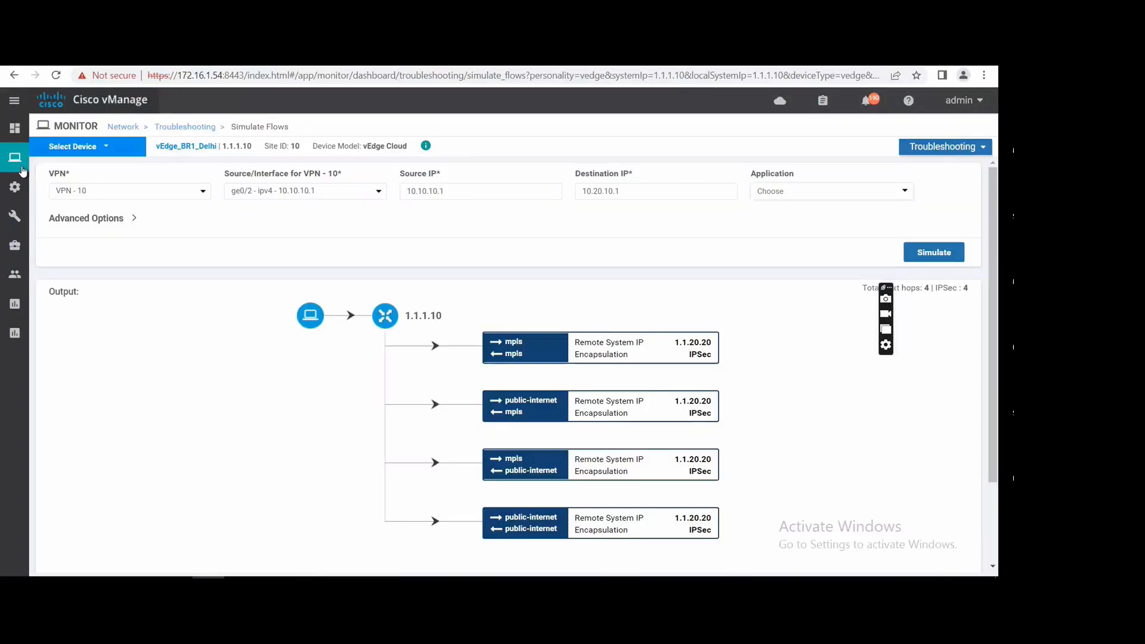
- Start adding a new centralized policy and show the Data Prefix lists among its groups of interest
{"action": "mouse_move", "coordinate": [23, 171]}
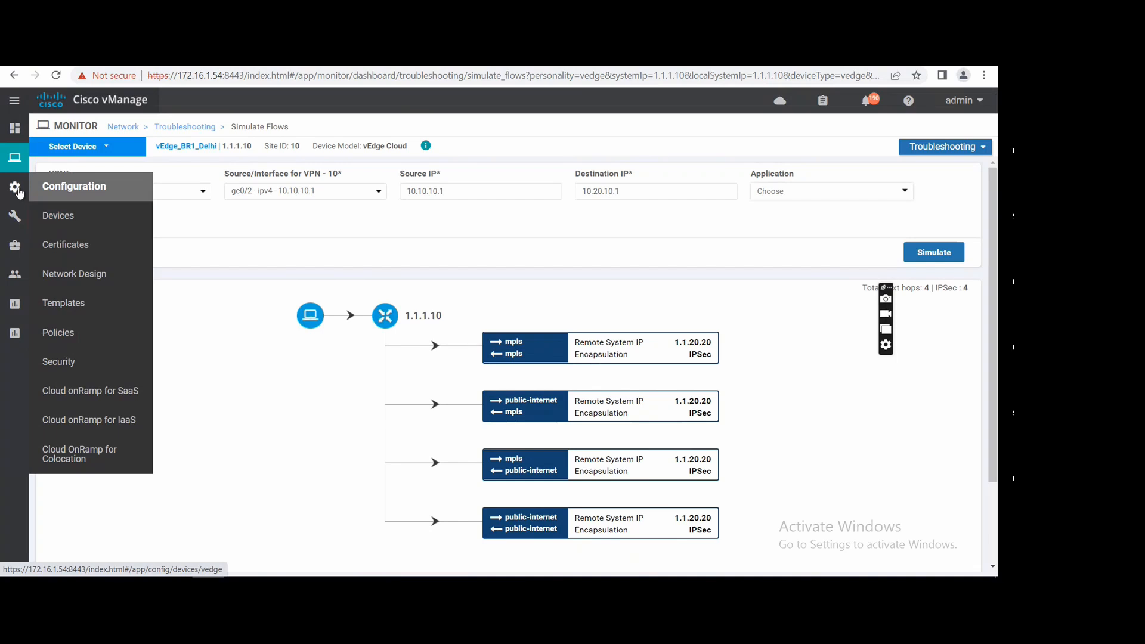
{"action": "left_click", "coordinate": [80, 345]}
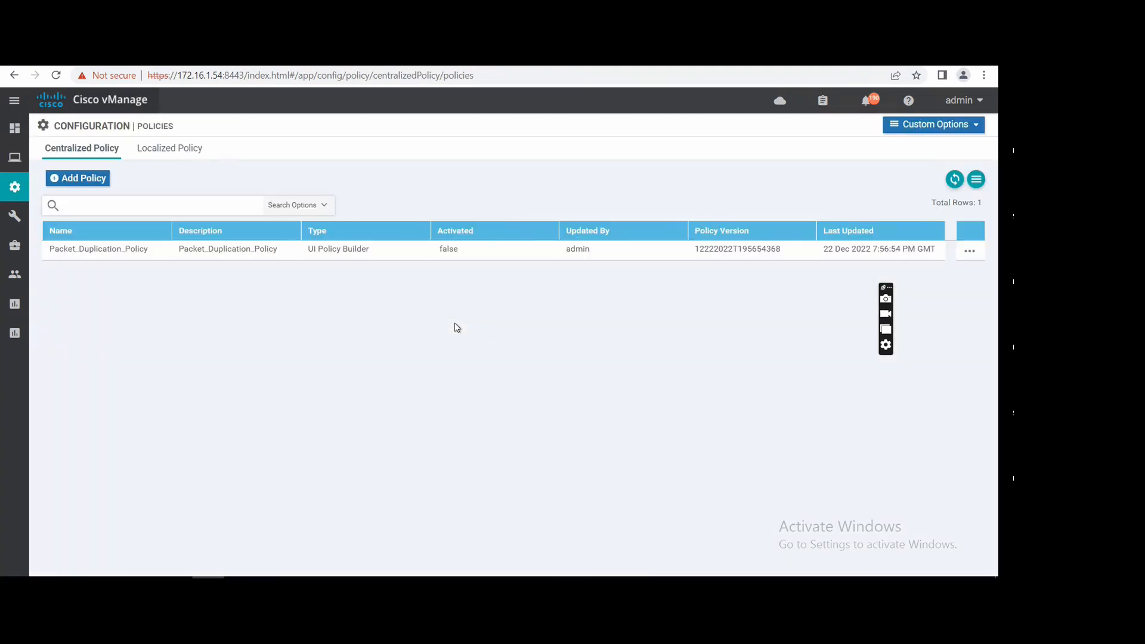
{"action": "left_click", "coordinate": [87, 181]}
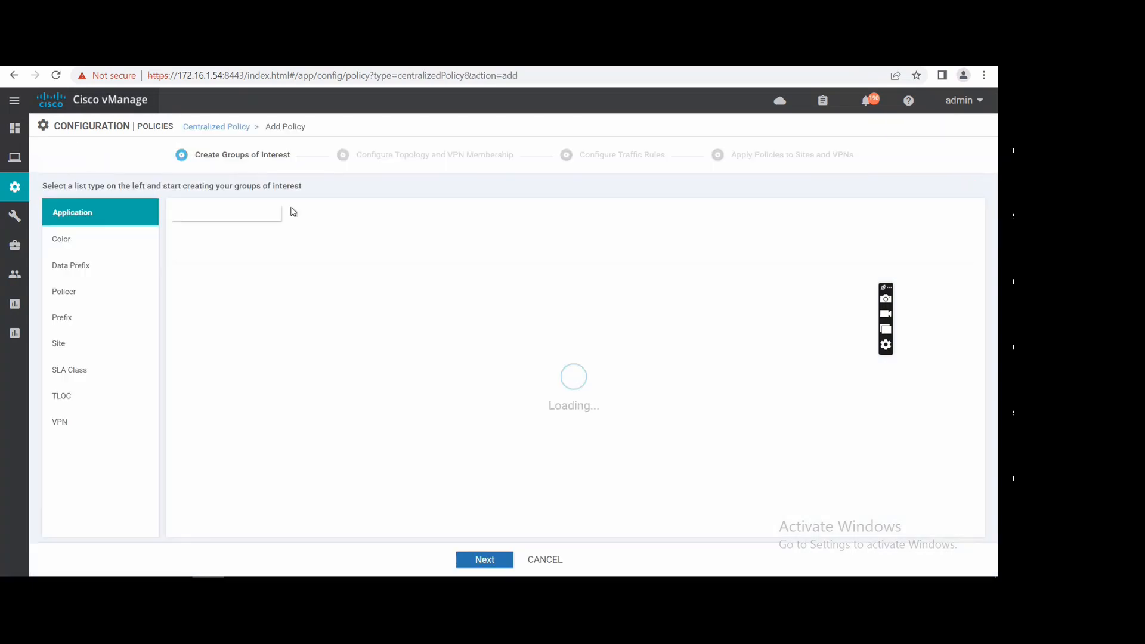
{"action": "left_click", "coordinate": [99, 268]}
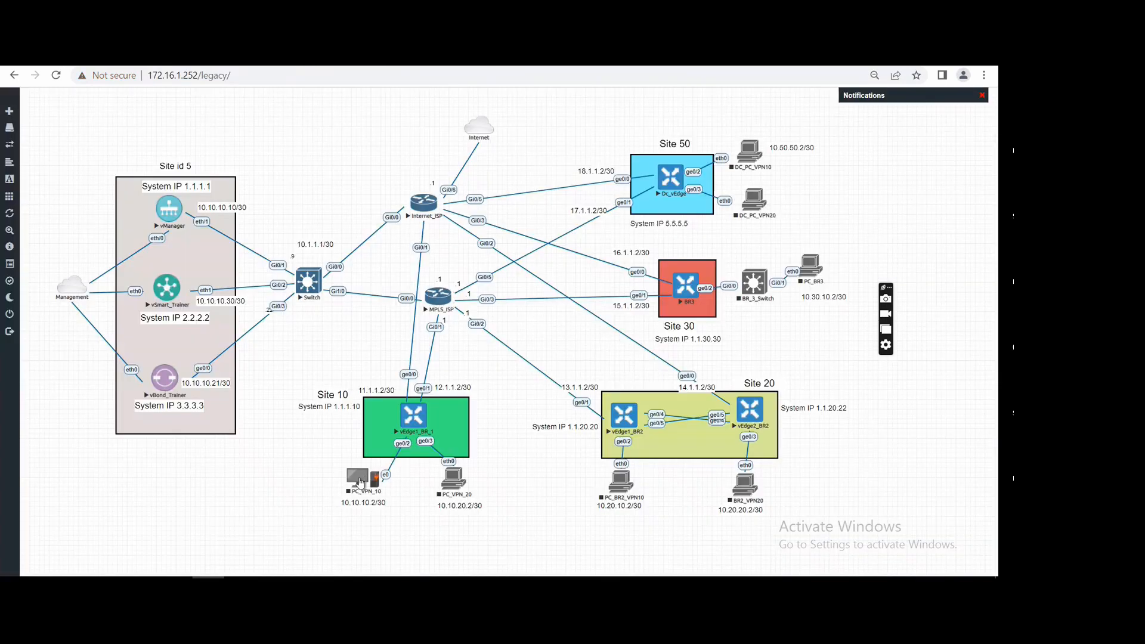
- Switch to the lab topology, start PC_VPN_10, and stop the two Site 20 routers, vEdge1_BR2 and vEdge2_BR2
{"action": "right_click", "coordinate": [356, 480]}
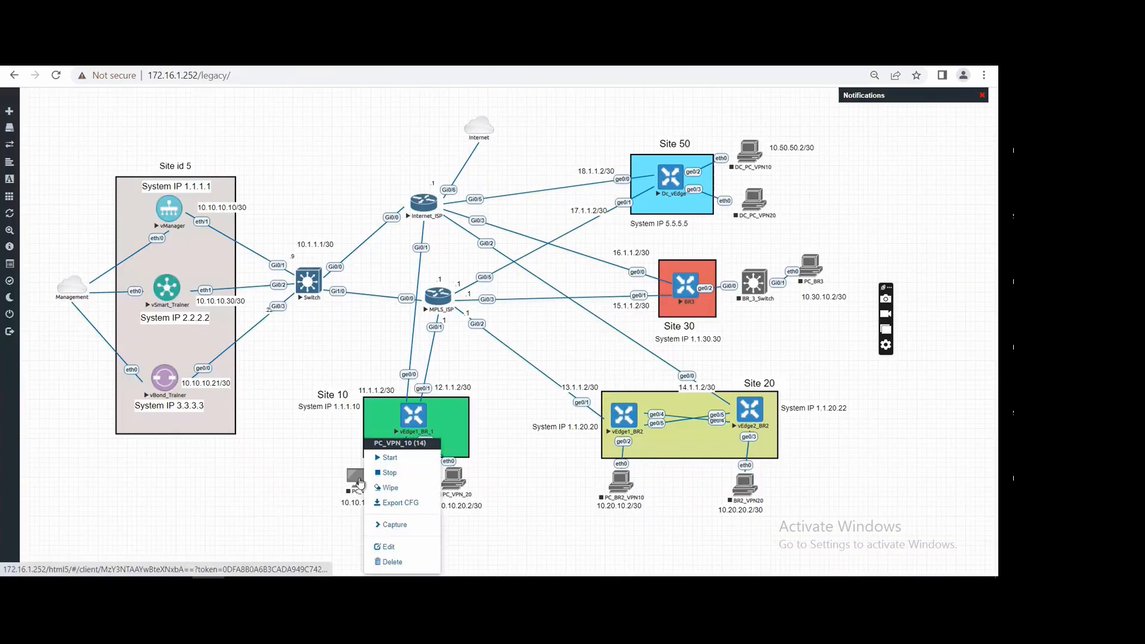
{"action": "left_click", "coordinate": [390, 458]}
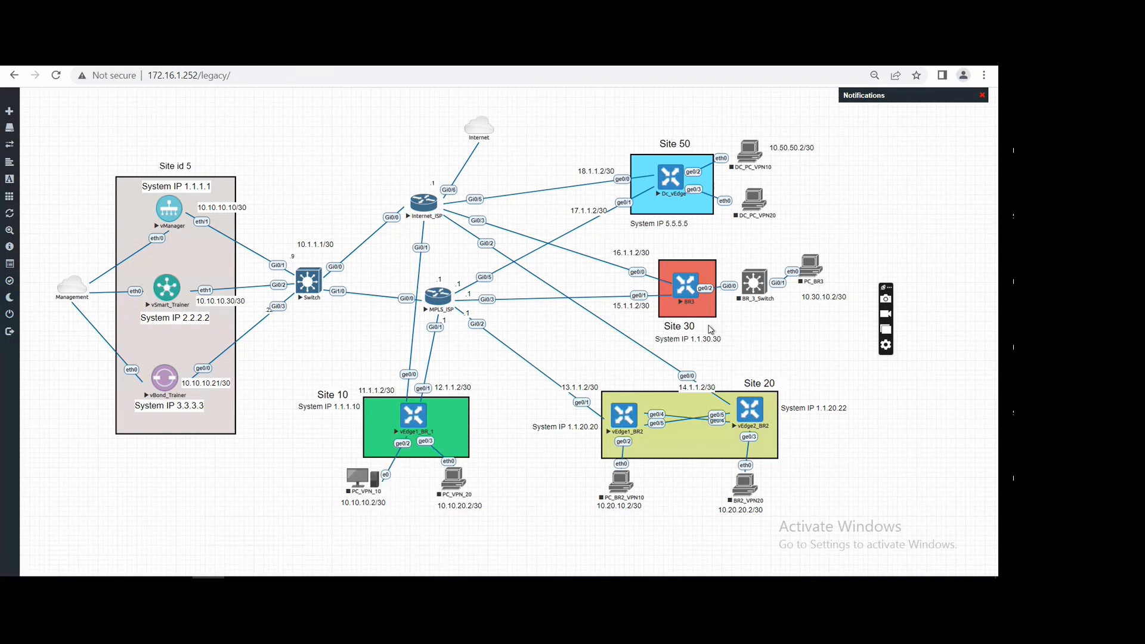
{"action": "right_click", "coordinate": [625, 421]}
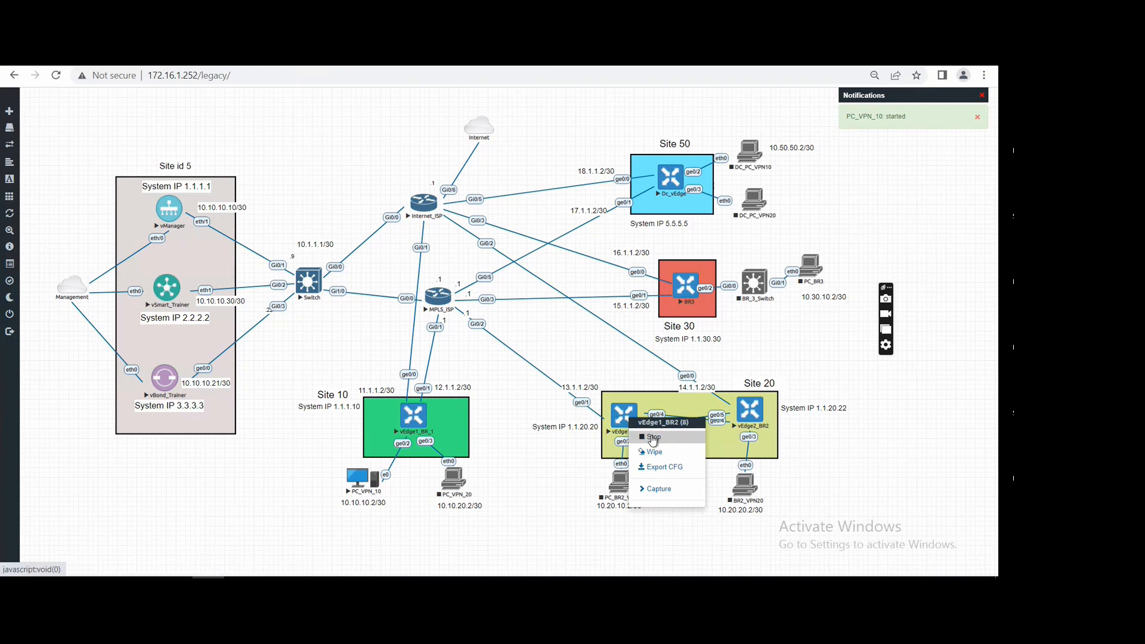
{"action": "right_click", "coordinate": [750, 420]}
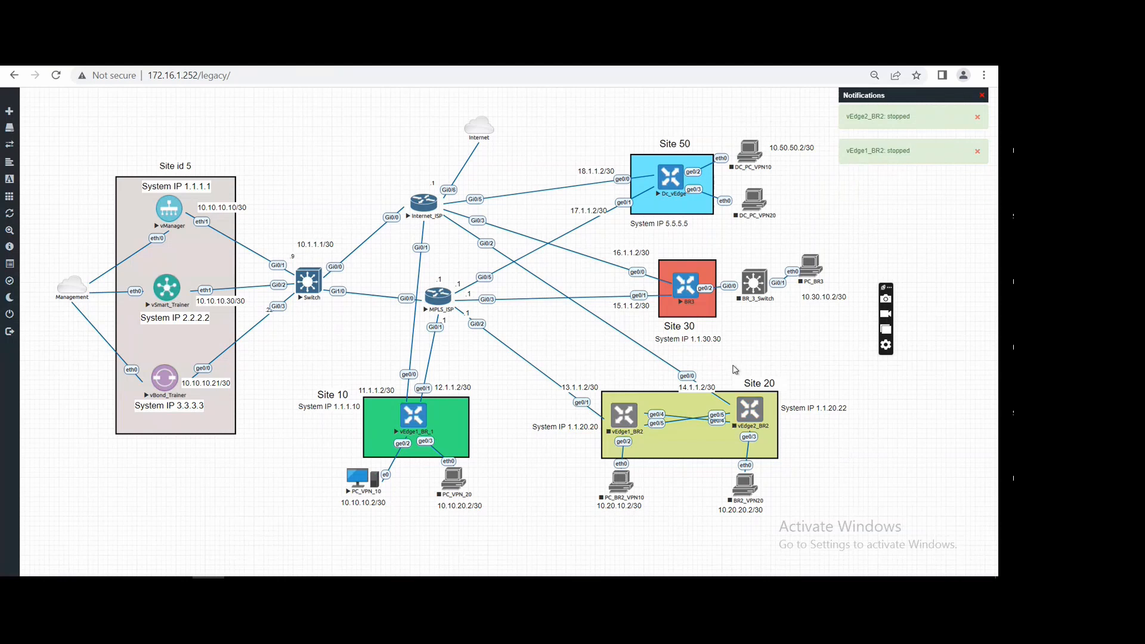
{"action": "key", "text": "alt+Tab"}
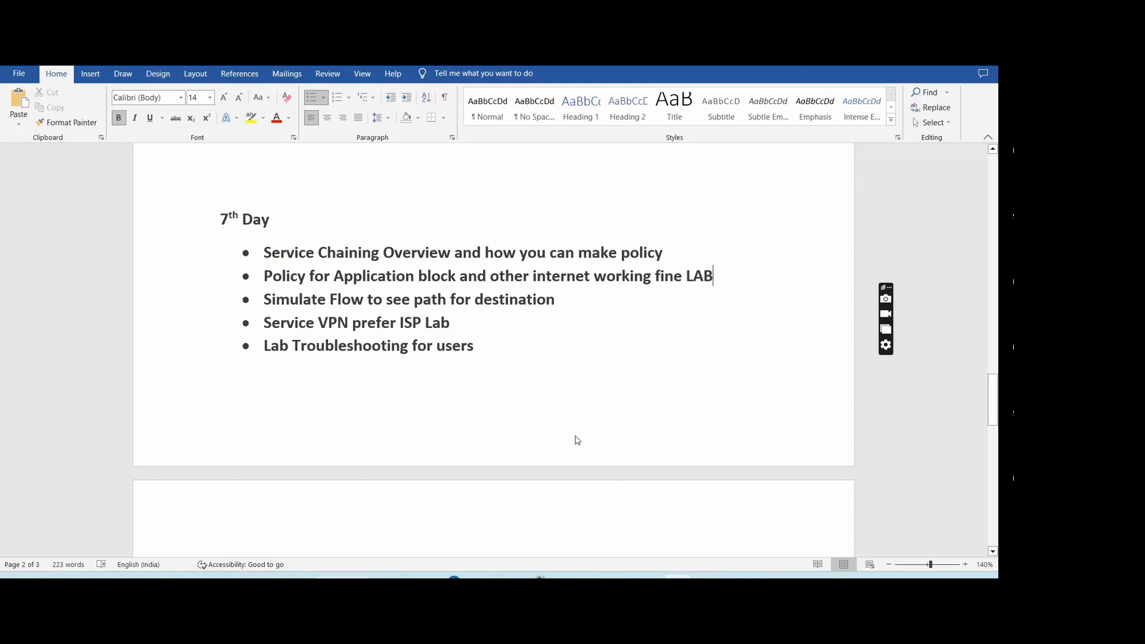
{"action": "key", "text": "alt+Tab"}
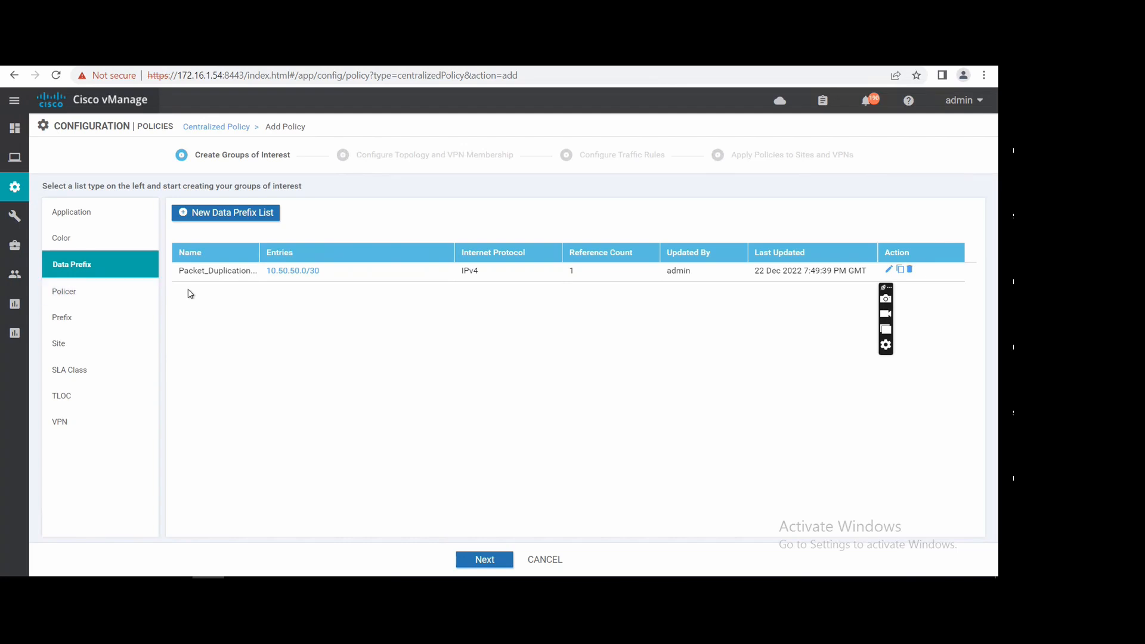
- Create an IPv4 data prefix list named App_Block with the prefix 10.10.10.0/30
{"action": "left_click", "coordinate": [226, 215]}
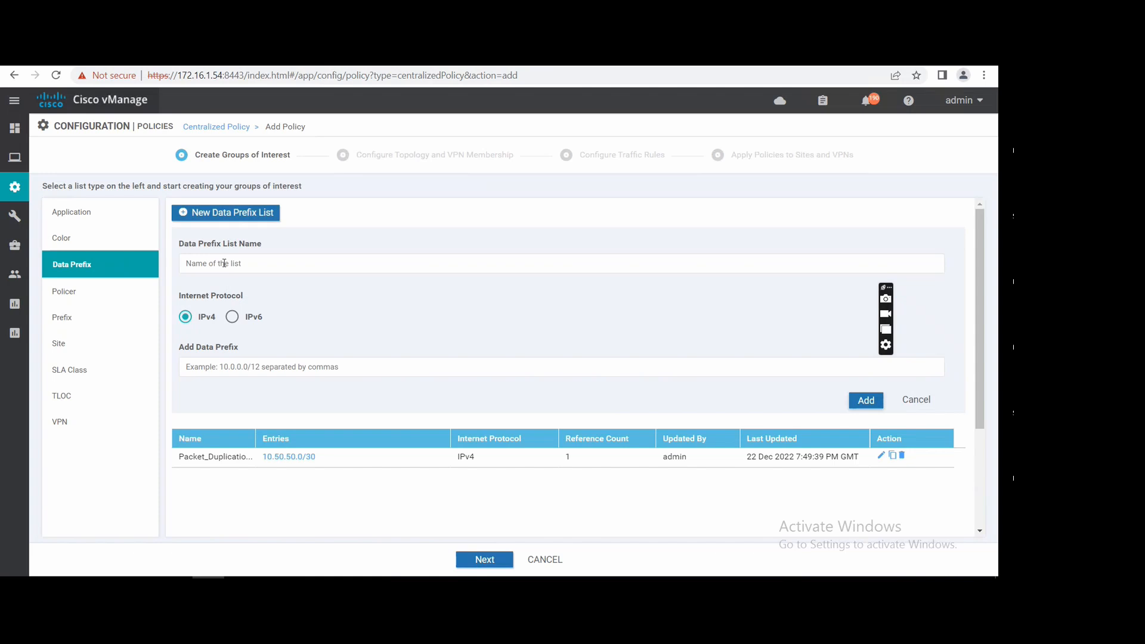
{"action": "left_click", "coordinate": [224, 263]}
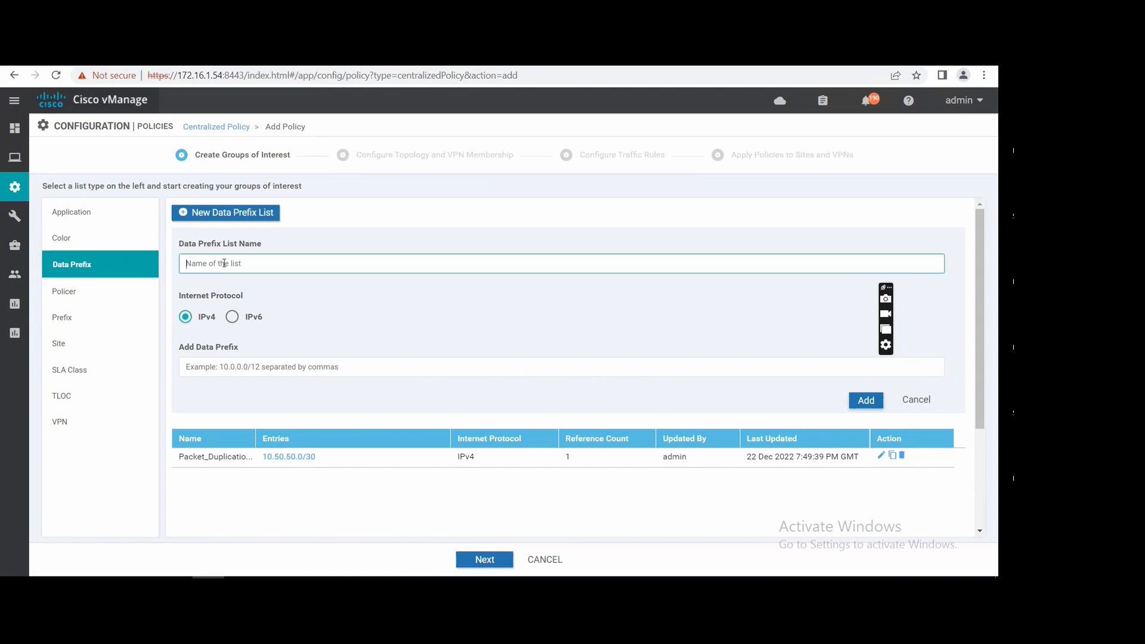
{"action": "type", "text": "App_Block"}
{"action": "left_click", "coordinate": [203, 367]}
{"action": "type", "text": "10.10.10"}
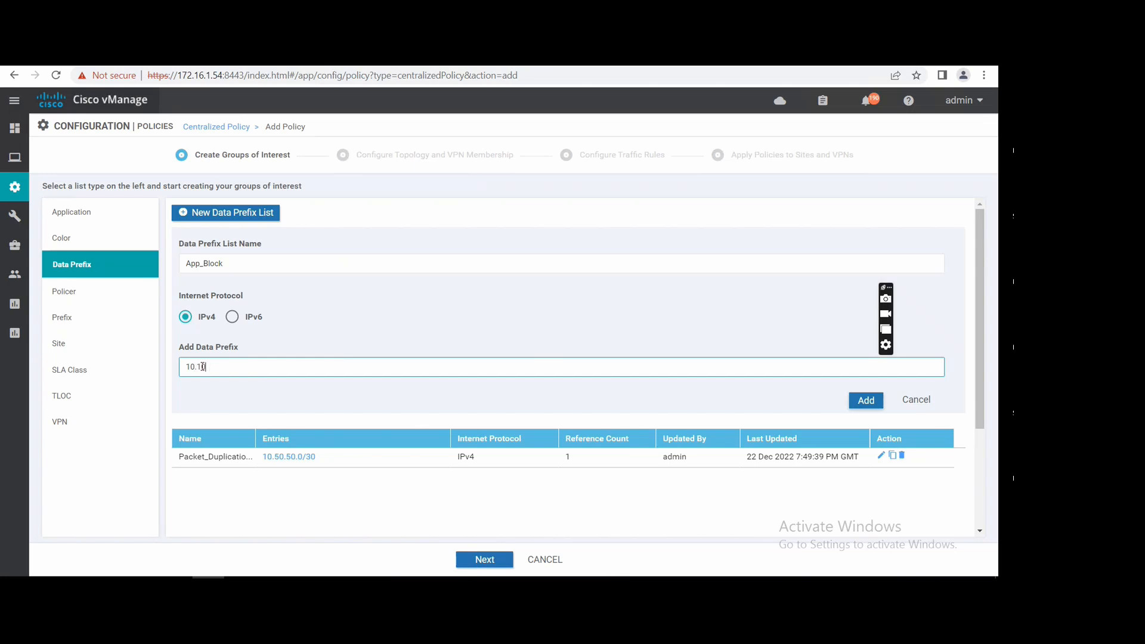
{"action": "type", "text": ".0/30"}
{"action": "key", "text": "ctrl+Tab"}
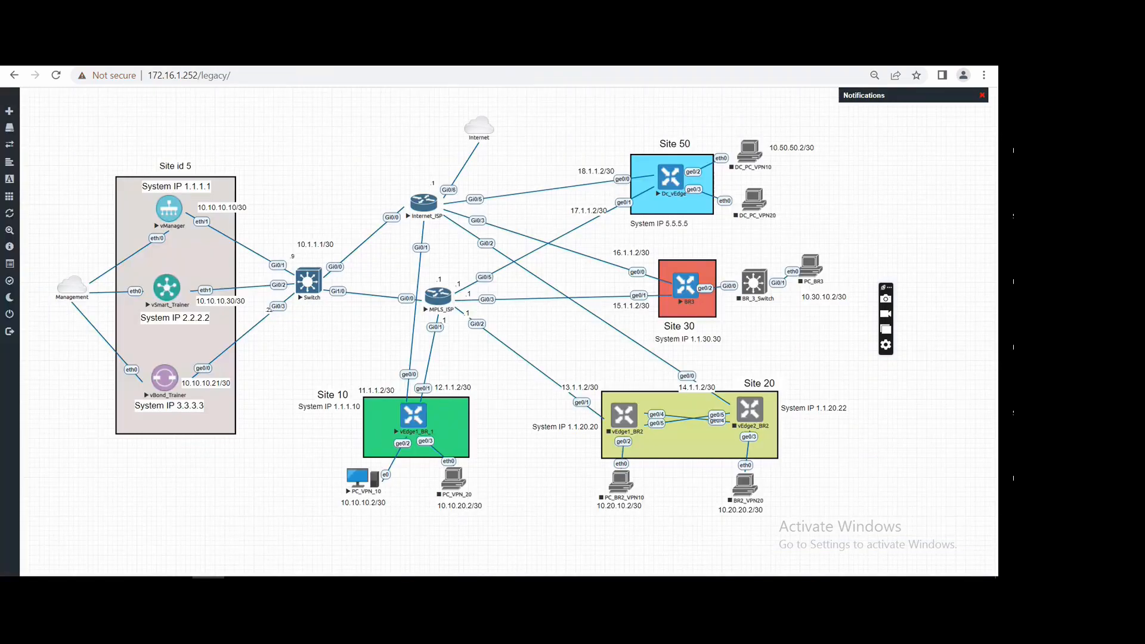
{"action": "key", "text": "ctrl+shift+Tab"}
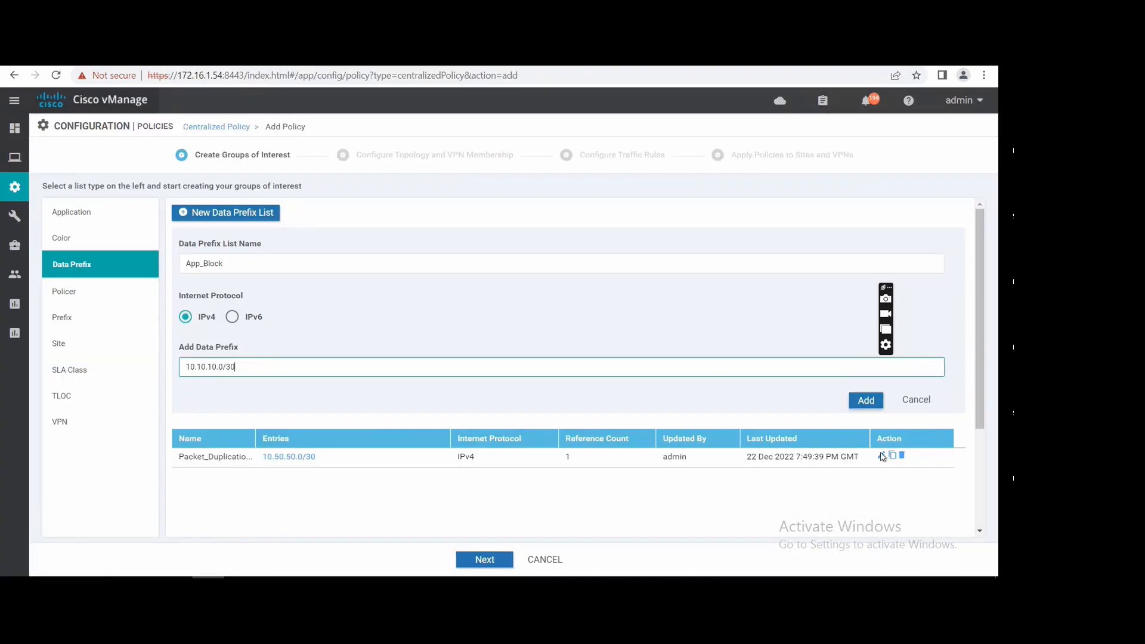
{"action": "left_click", "coordinate": [866, 401]}
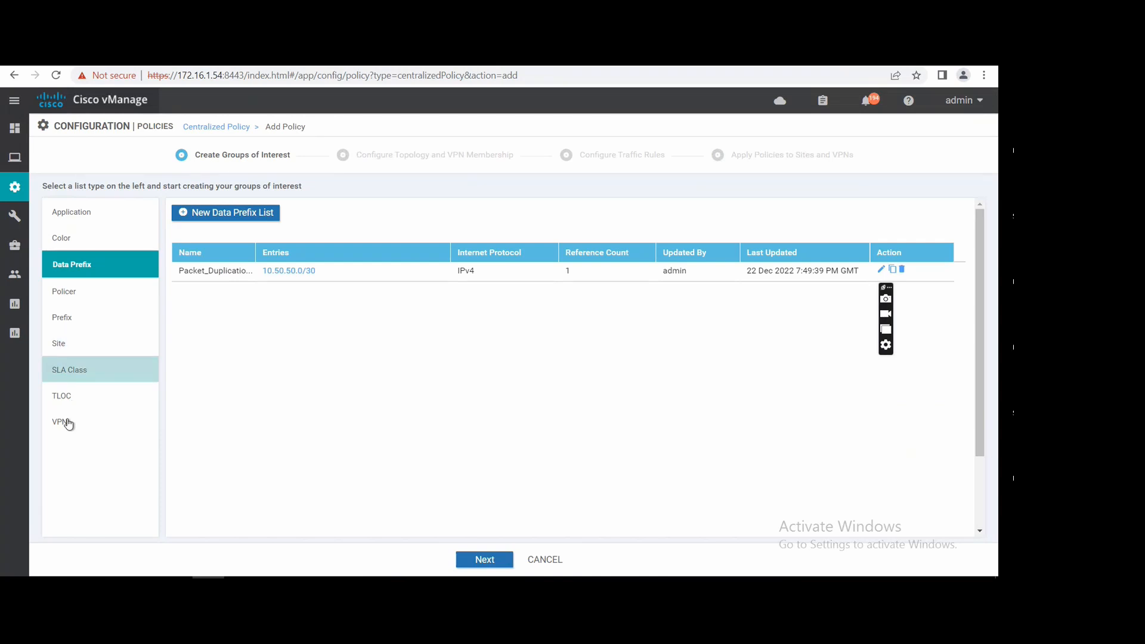
- Check the existing VPN and application lists and advance the policy wizard to Configure Traffic Rules without adding a topology
{"action": "left_click", "coordinate": [68, 424]}
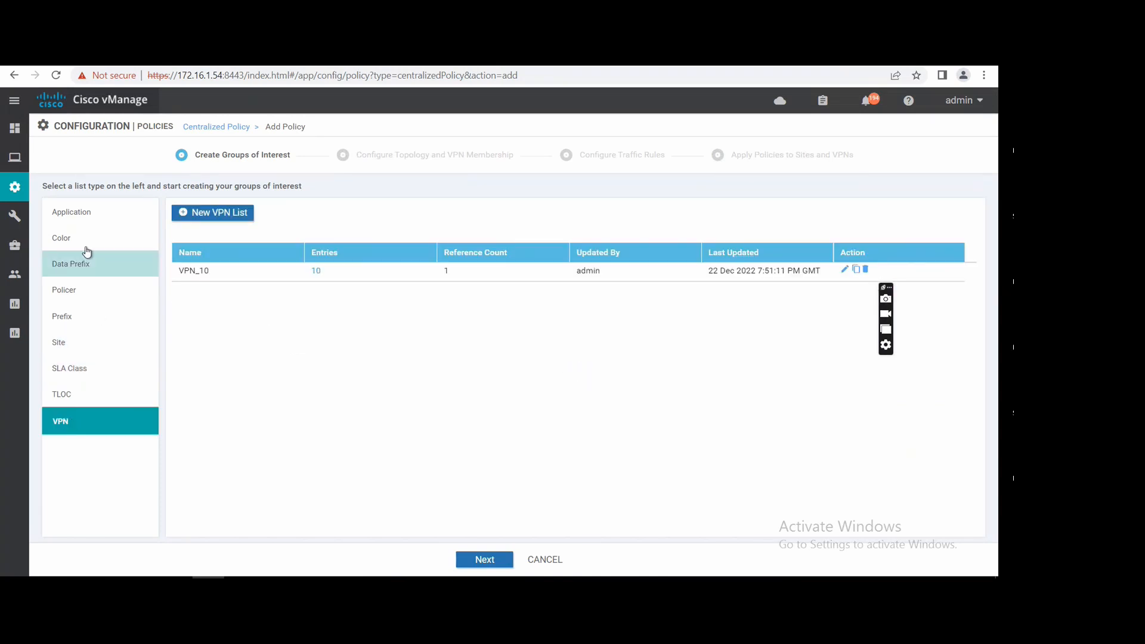
{"action": "left_click", "coordinate": [85, 221]}
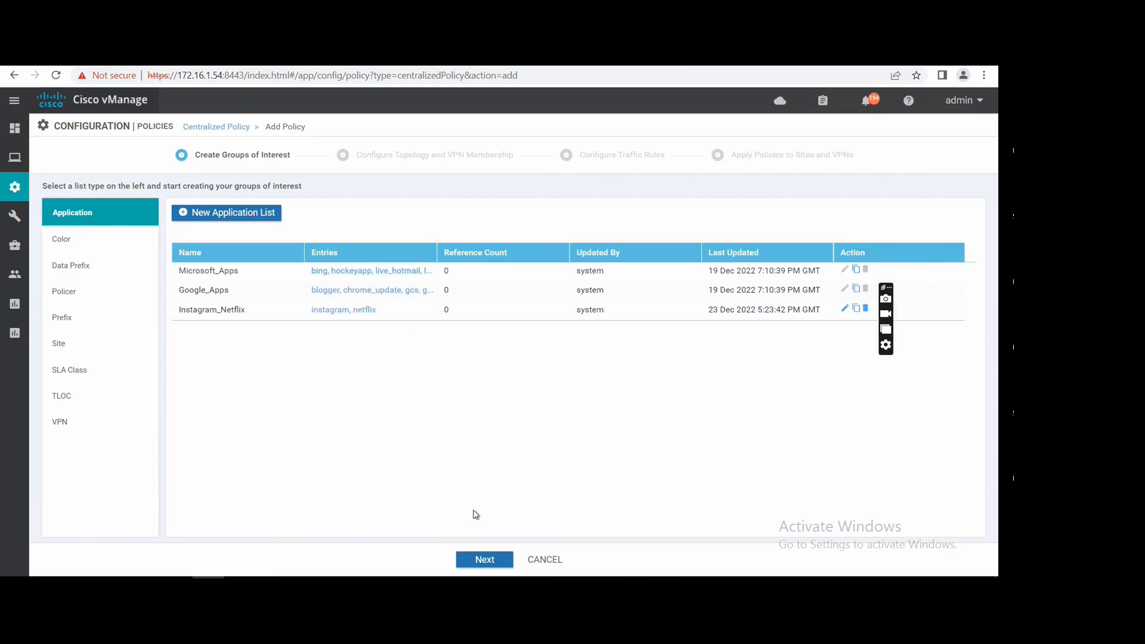
{"action": "left_click", "coordinate": [487, 561]}
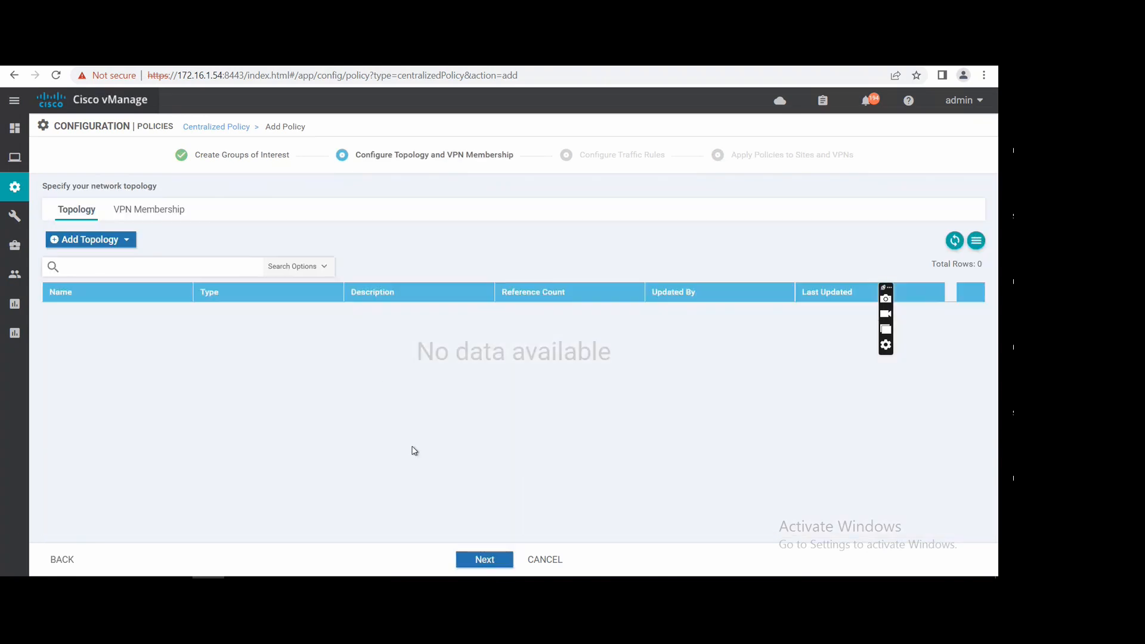
{"action": "left_click", "coordinate": [497, 564]}
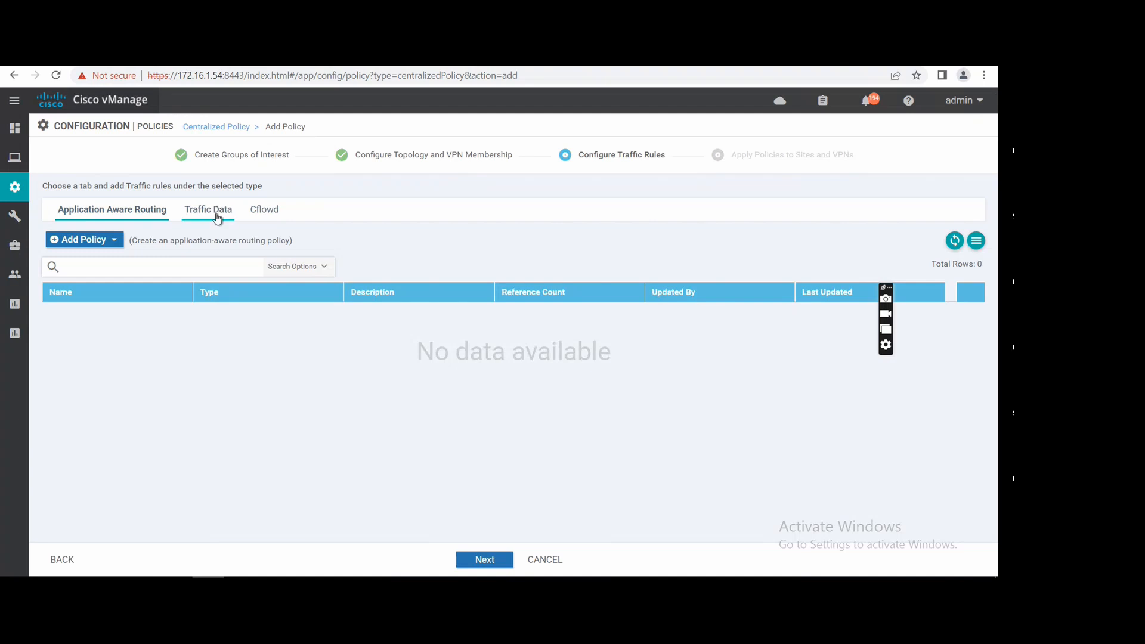
- Create a new Traffic Data policy with Application_Block as both its name and description
{"action": "left_click", "coordinate": [212, 214]}
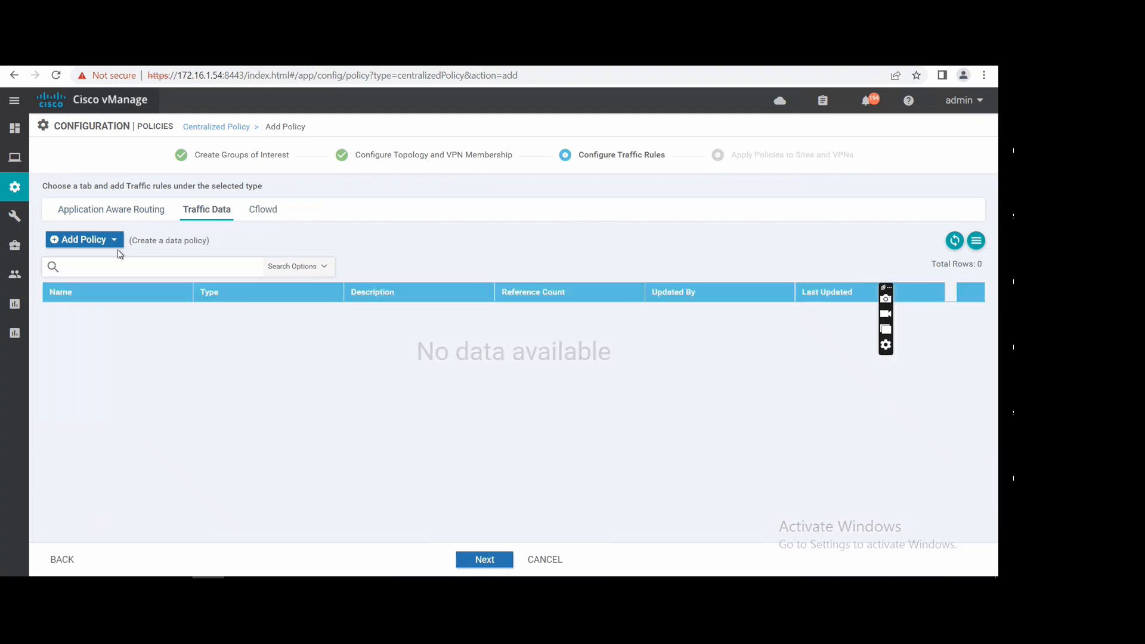
{"action": "left_click", "coordinate": [106, 242]}
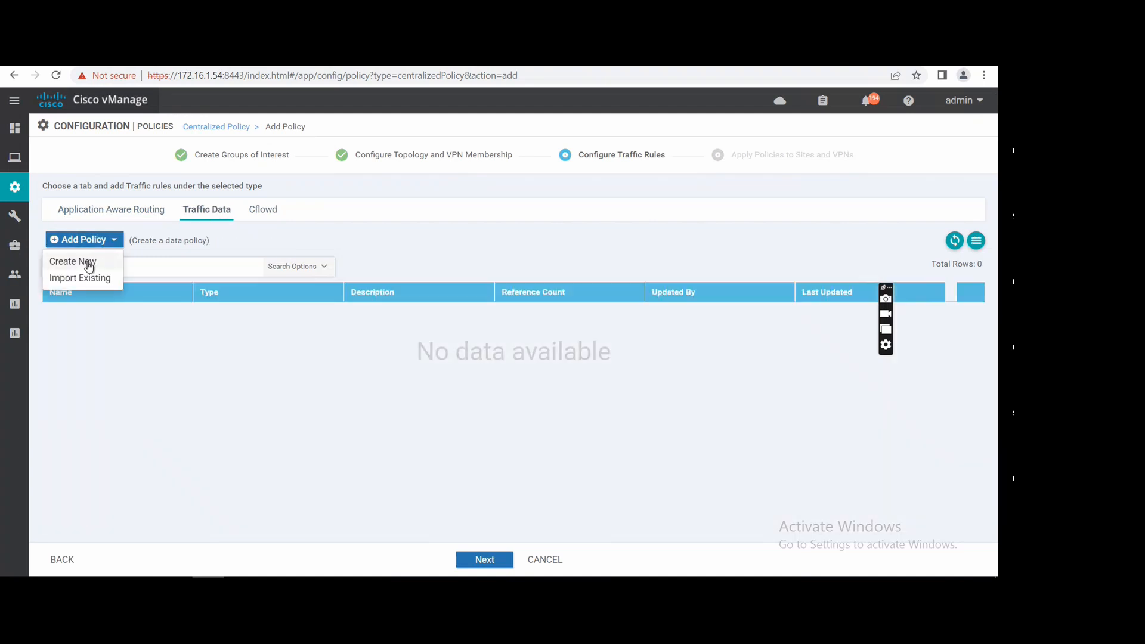
{"action": "left_click", "coordinate": [89, 264]}
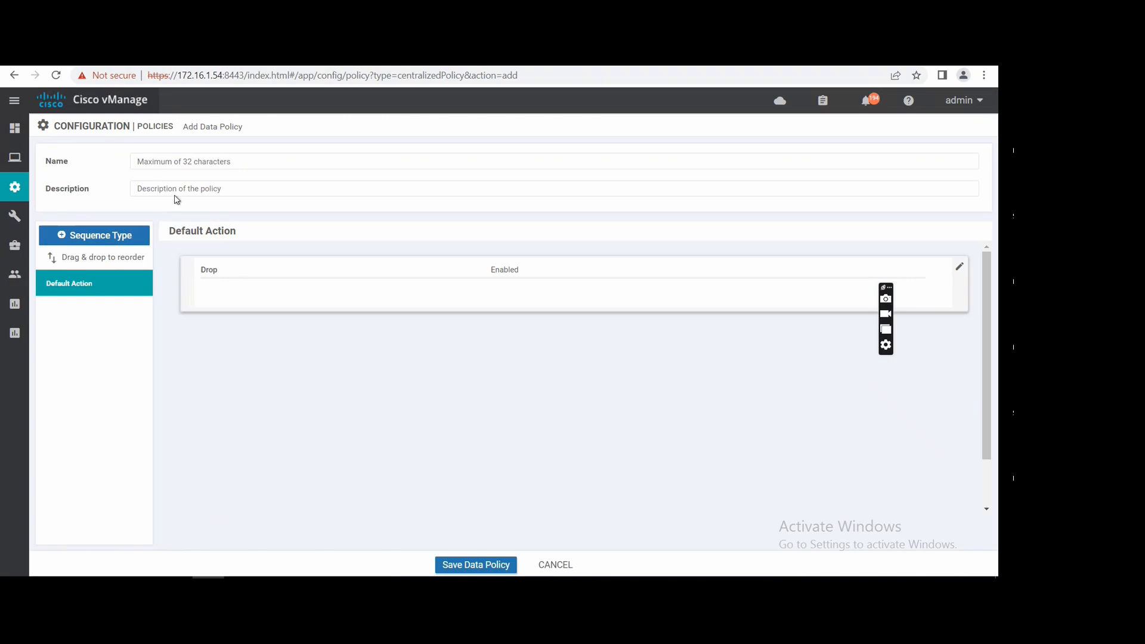
{"action": "left_click", "coordinate": [187, 161]}
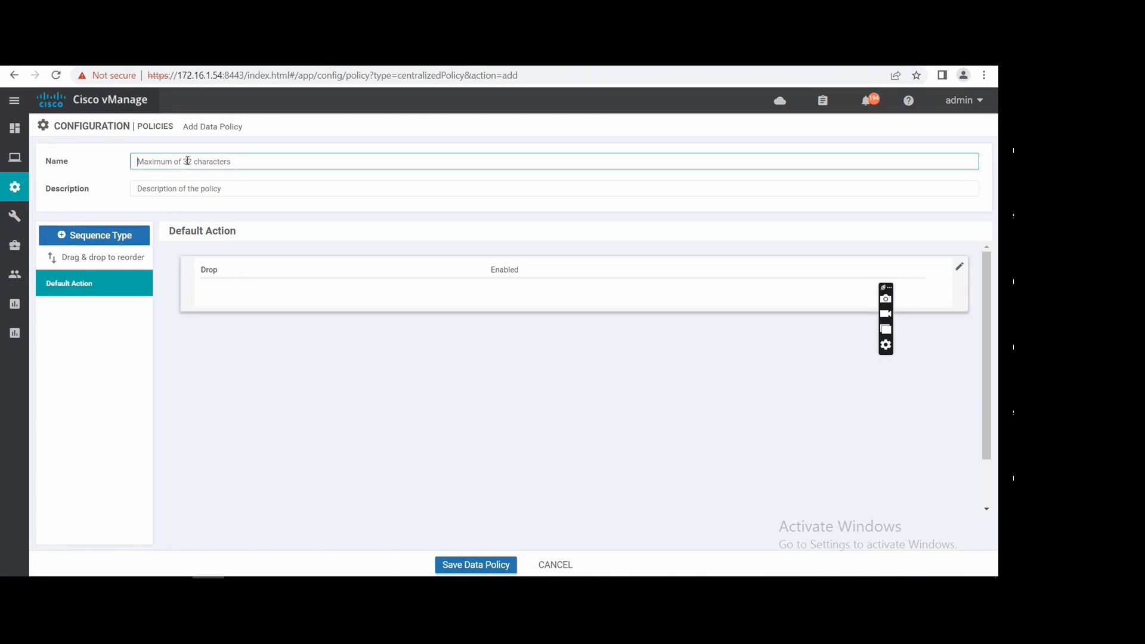
{"action": "type", "text": "Application_Block"}
{"action": "double_click", "coordinate": [187, 161]}
{"action": "key", "text": "ctrl+c"}
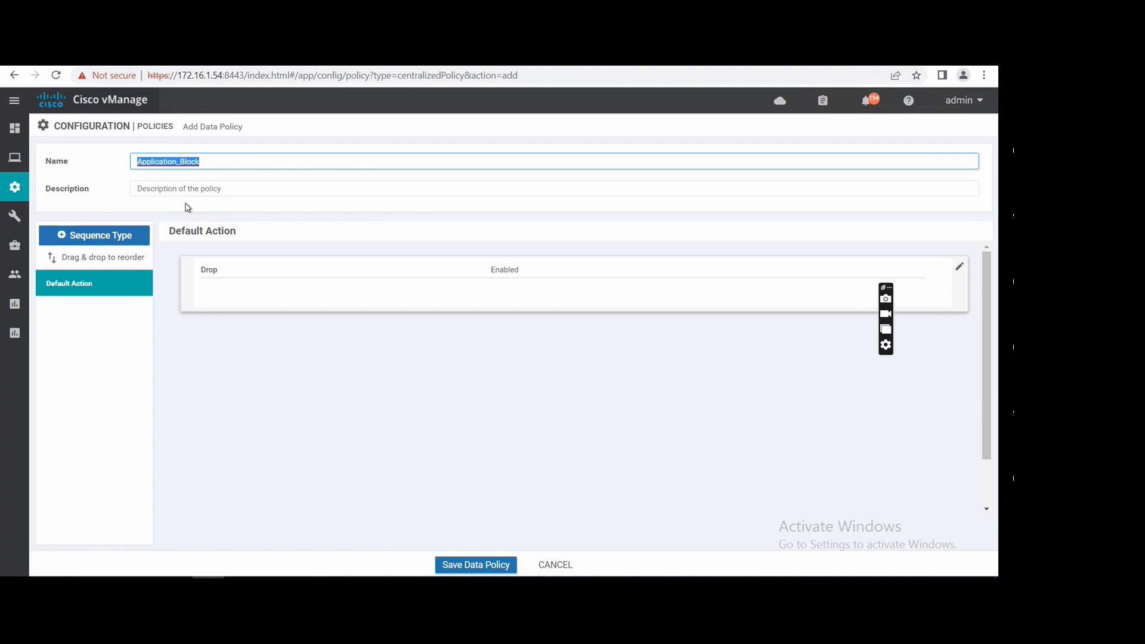
{"action": "left_click", "coordinate": [182, 191]}
{"action": "key", "text": "ctrl+v"}
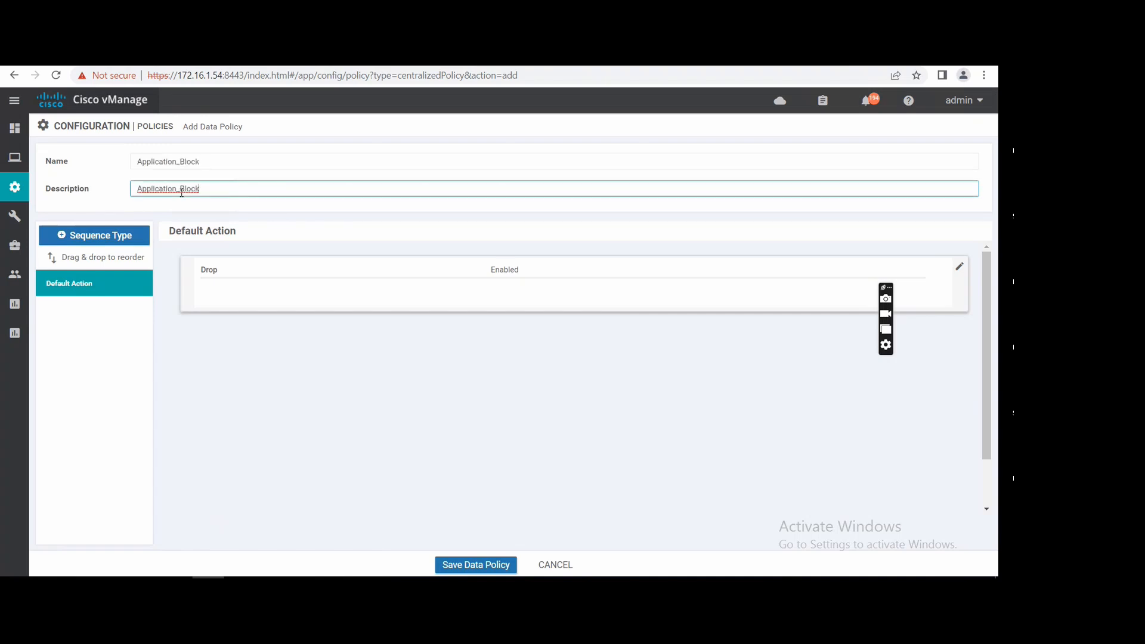
- Add a Custom sequence type to the data policy and create a sequence rule in it
{"action": "left_click", "coordinate": [128, 240]}
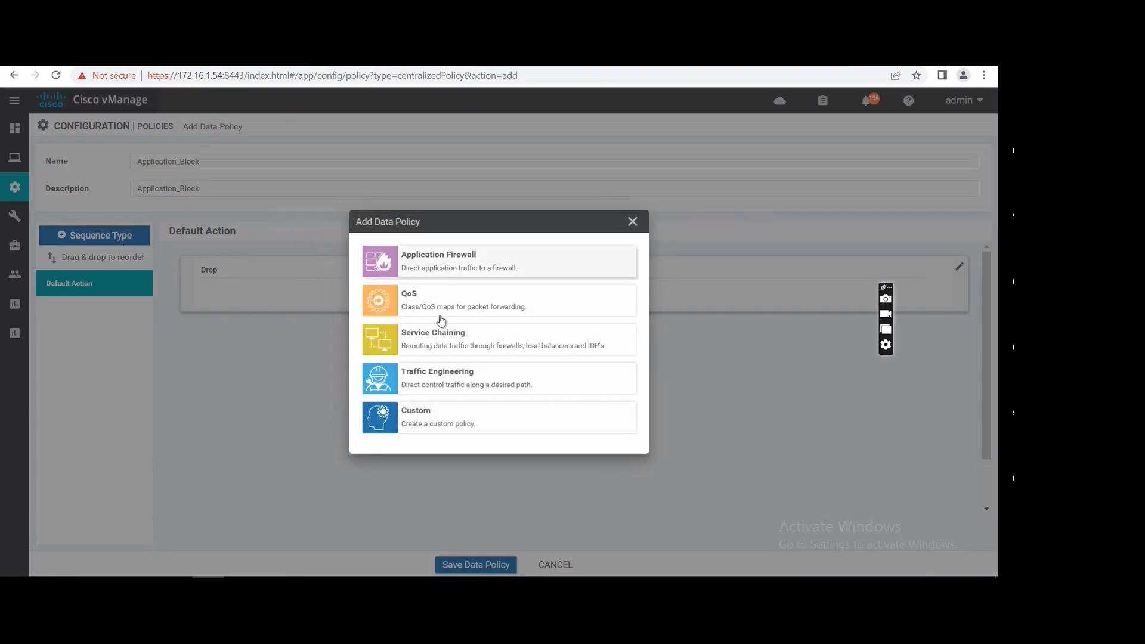
{"action": "left_click", "coordinate": [436, 429]}
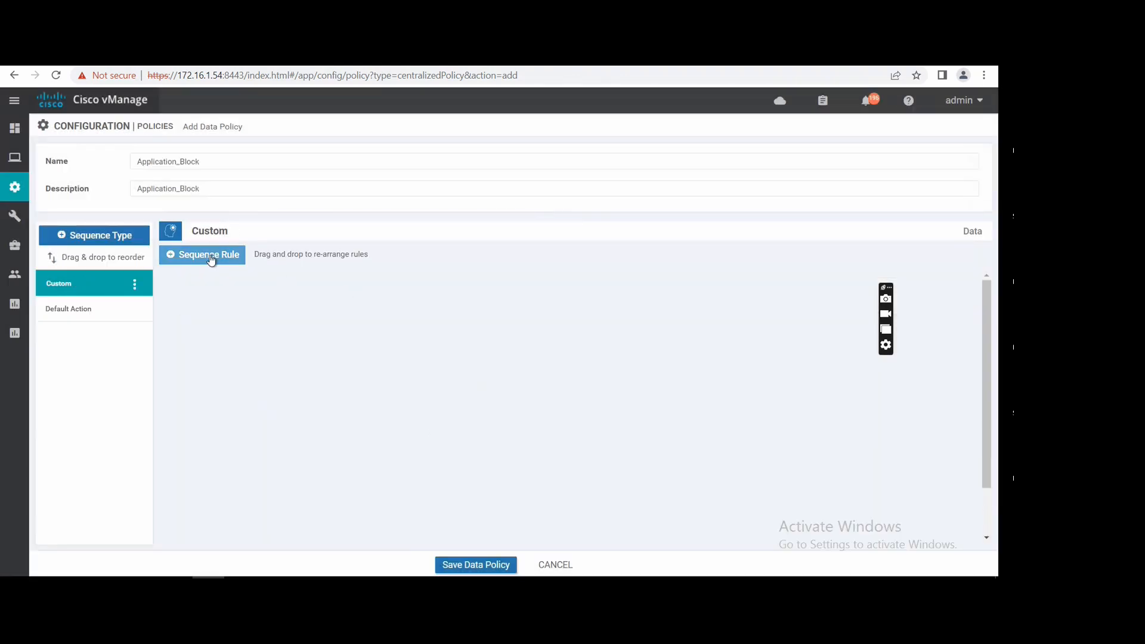
{"action": "left_click", "coordinate": [211, 257]}
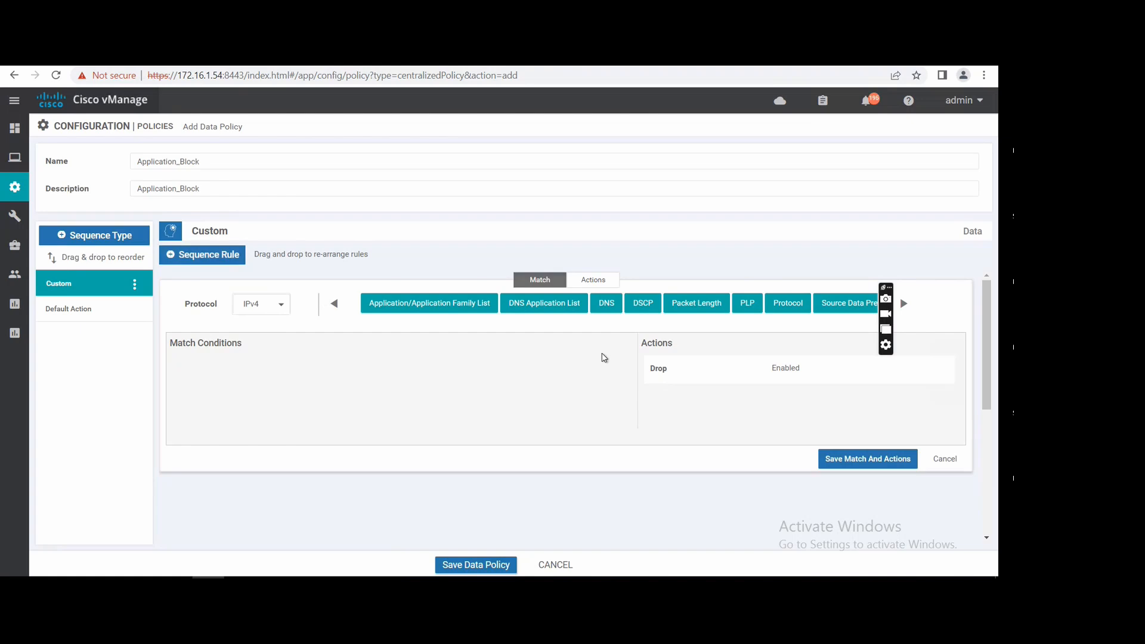
- Set the rule's match conditions to the Instagram_Netflix application list and the App_Block source data prefix list
{"action": "left_click", "coordinate": [440, 310]}
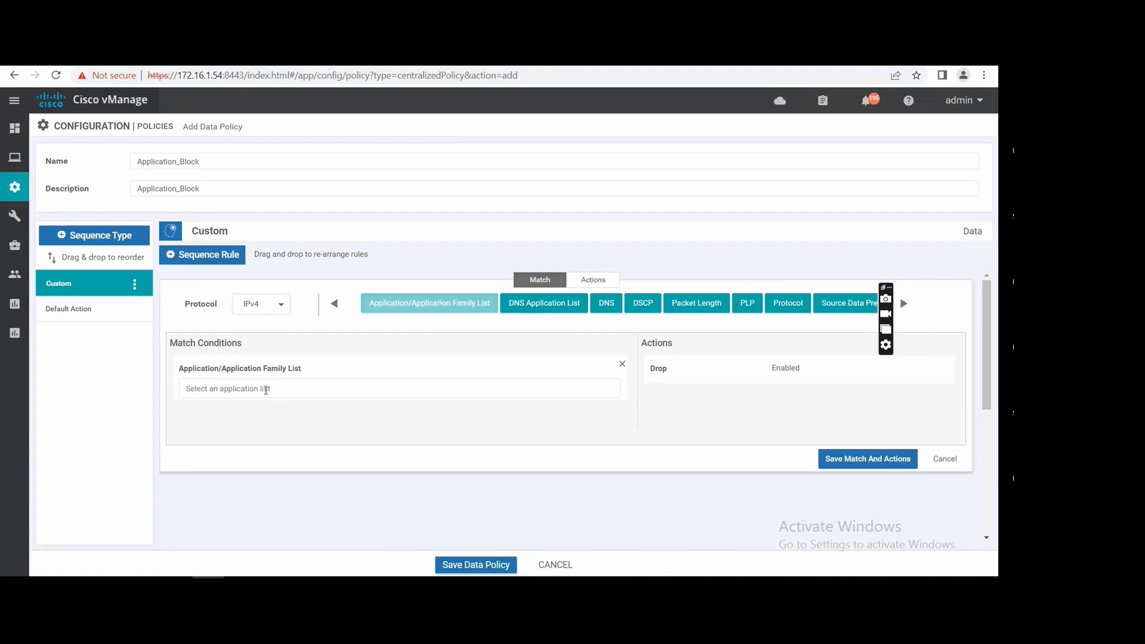
{"action": "left_click", "coordinate": [266, 389]}
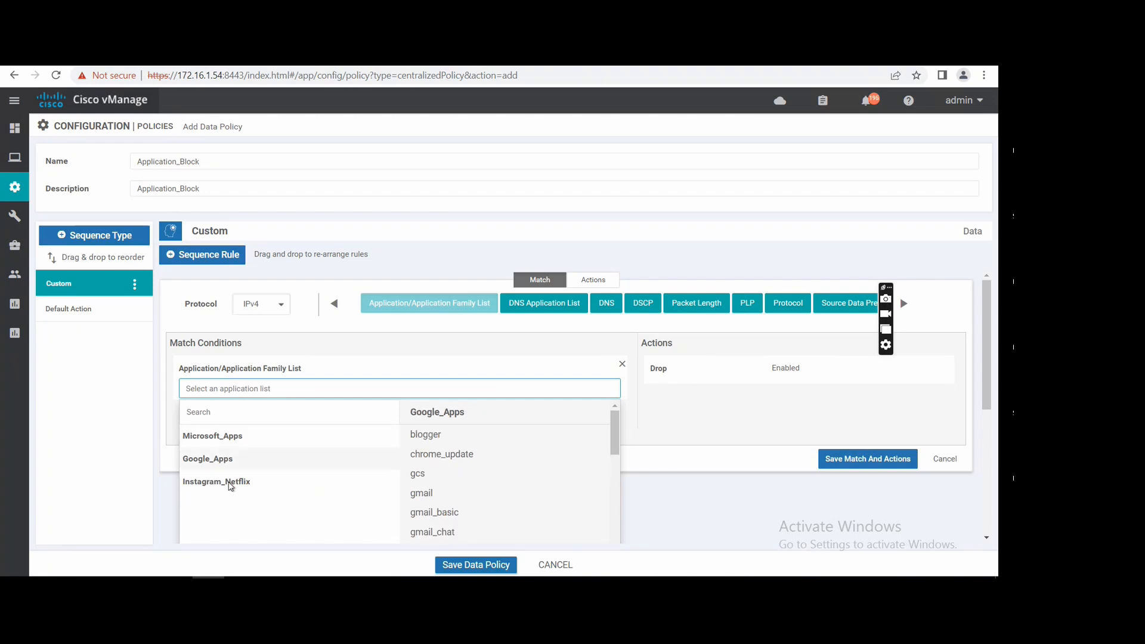
{"action": "left_click", "coordinate": [230, 482]}
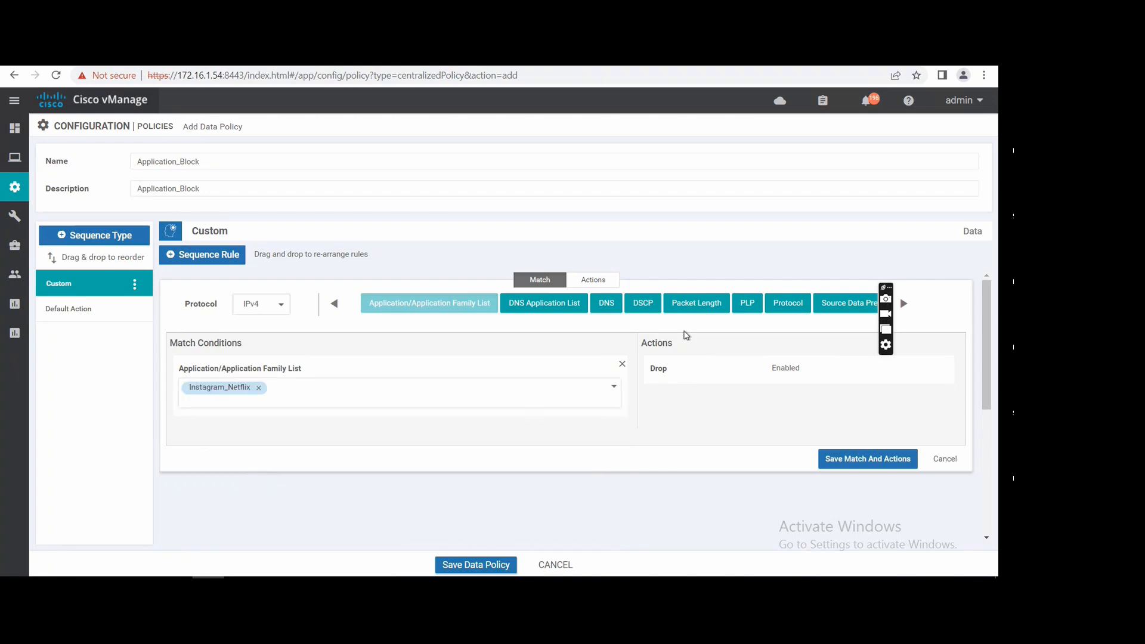
{"action": "left_click", "coordinate": [866, 308]}
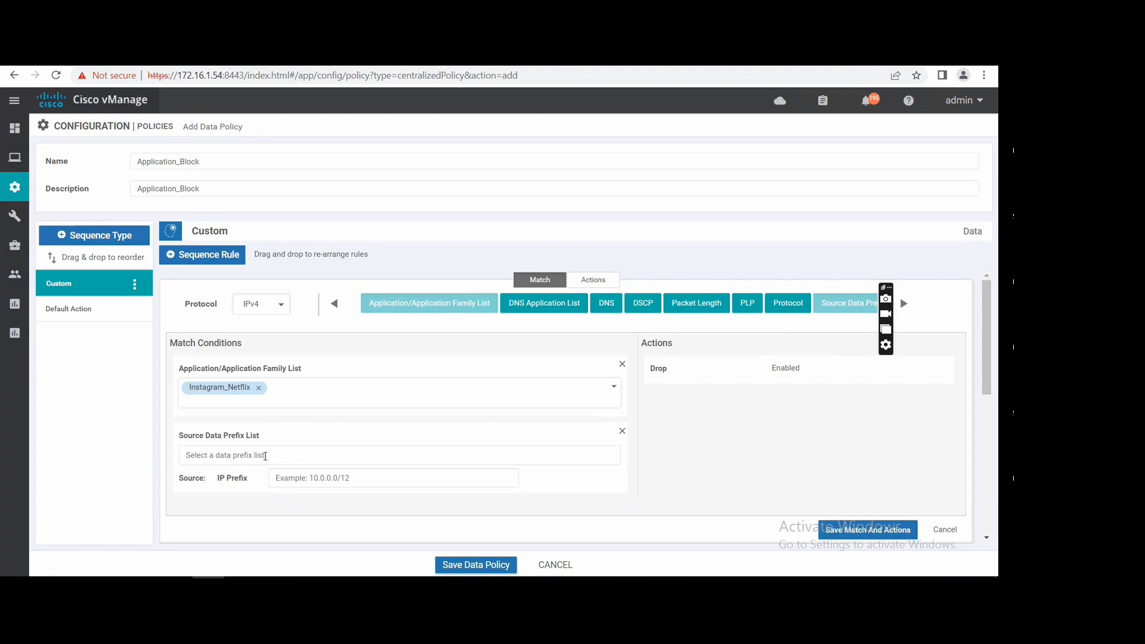
{"action": "left_click", "coordinate": [265, 456]}
{"action": "left_click", "coordinate": [216, 526]}
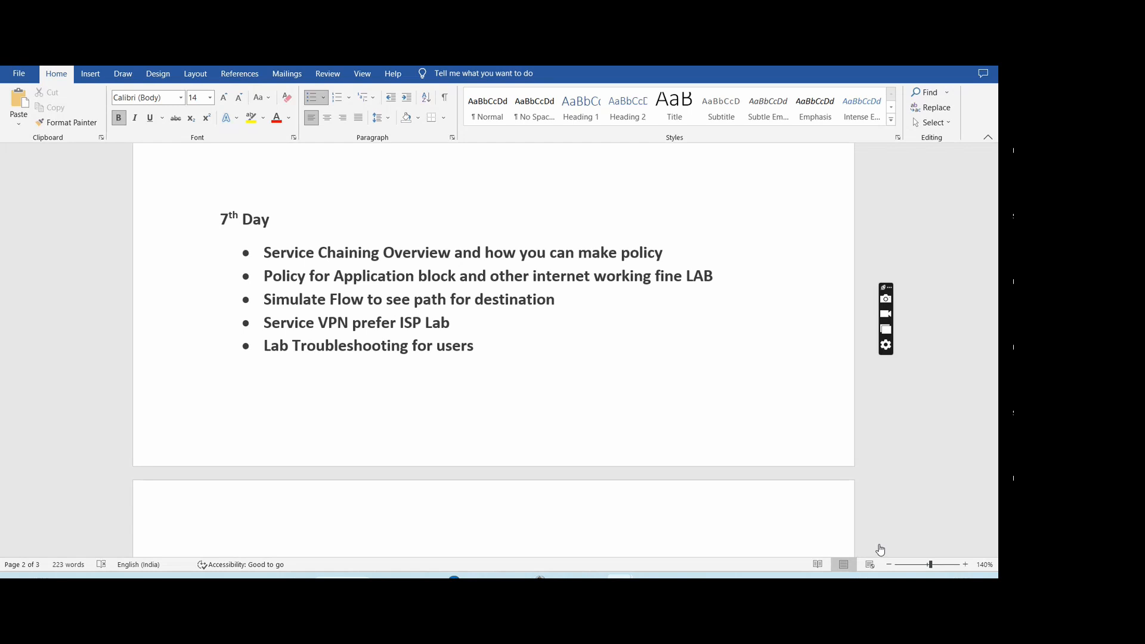
{"action": "left_click", "coordinate": [706, 576]}
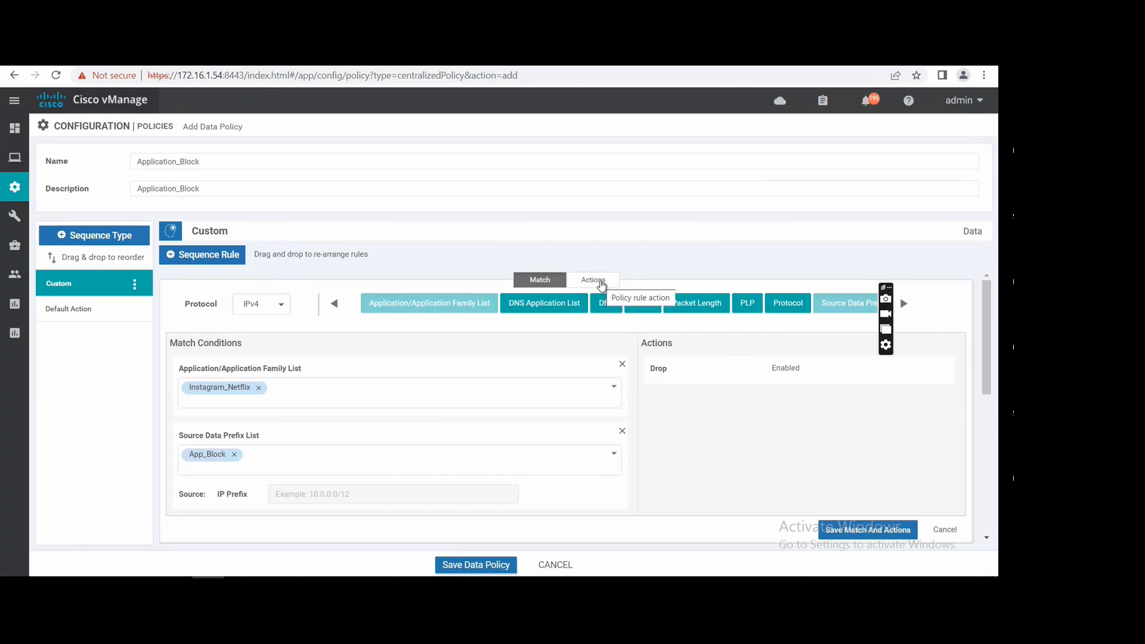
- Save the Instagram_Netflix rule with the Drop action and set the data policy's default action to Accept
{"action": "left_click", "coordinate": [600, 280]}
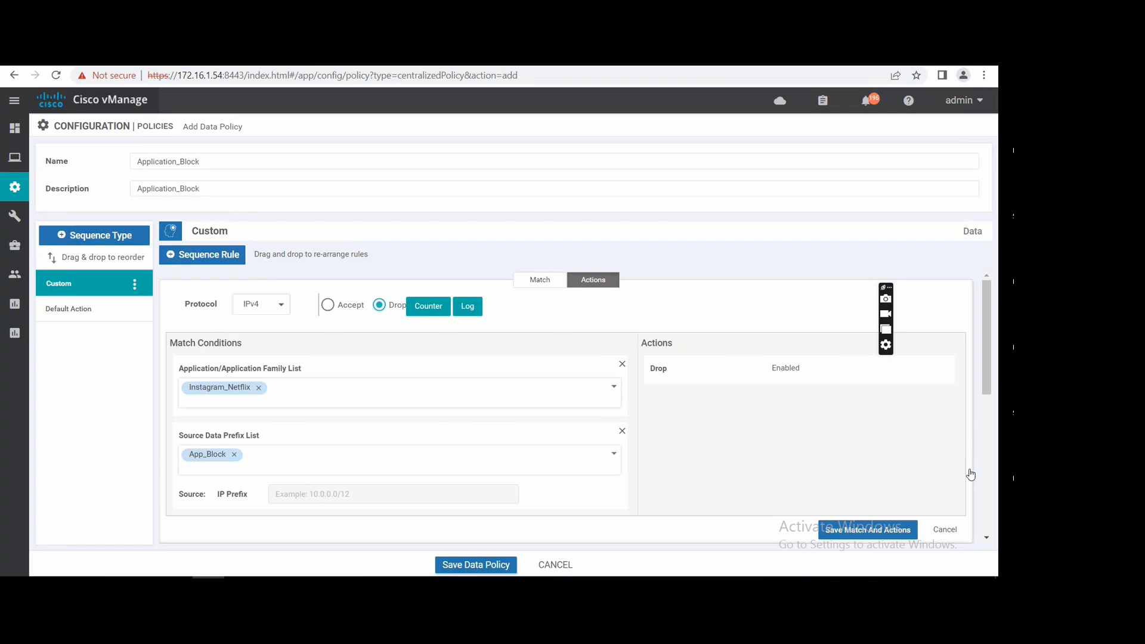
{"action": "left_click", "coordinate": [848, 534]}
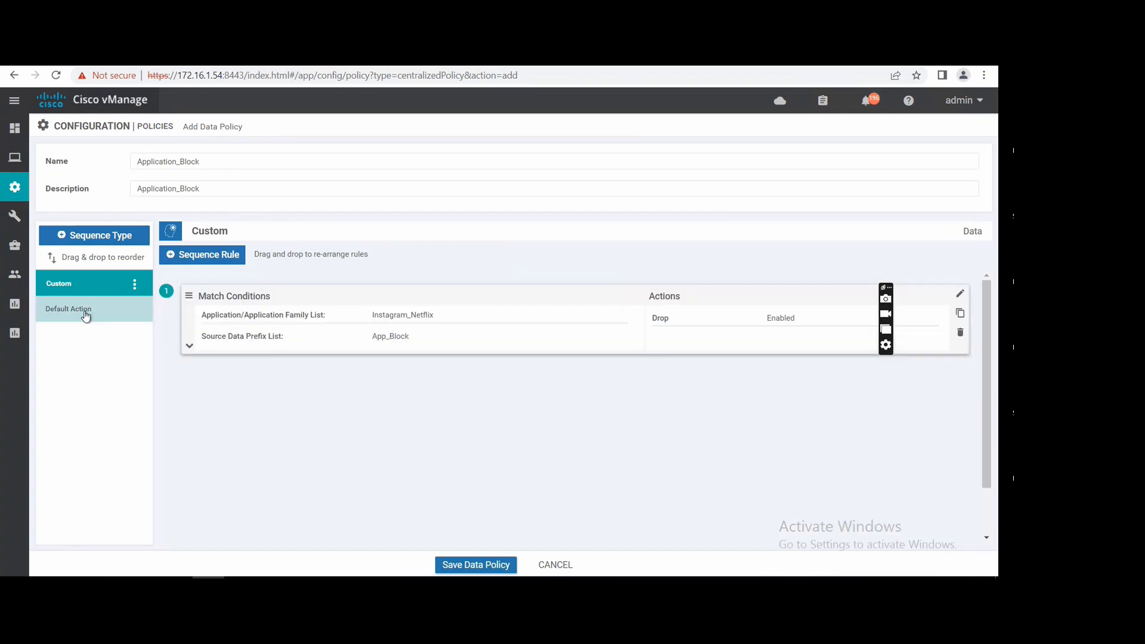
{"action": "left_click", "coordinate": [86, 314]}
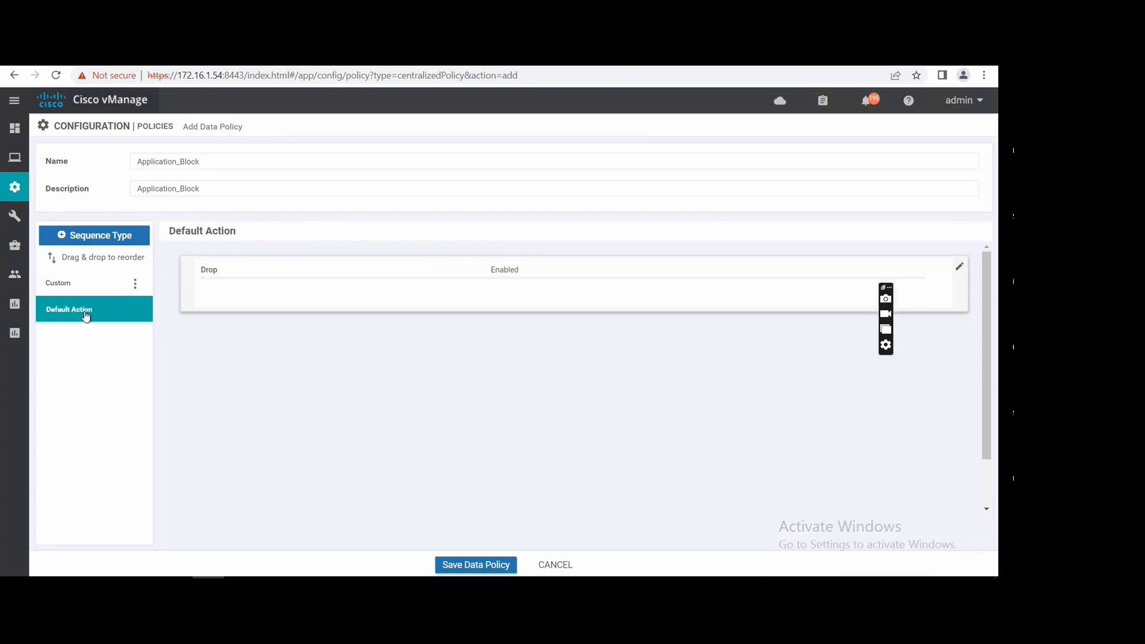
{"action": "left_click", "coordinate": [960, 267]}
{"action": "left_click", "coordinate": [553, 283]}
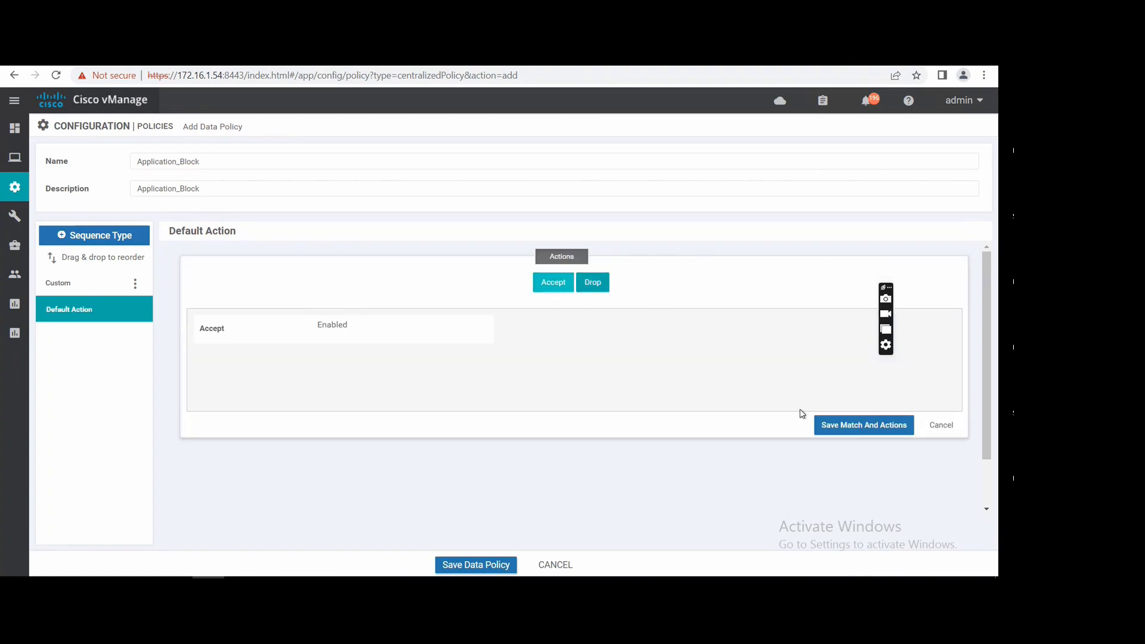
{"action": "left_click", "coordinate": [836, 426]}
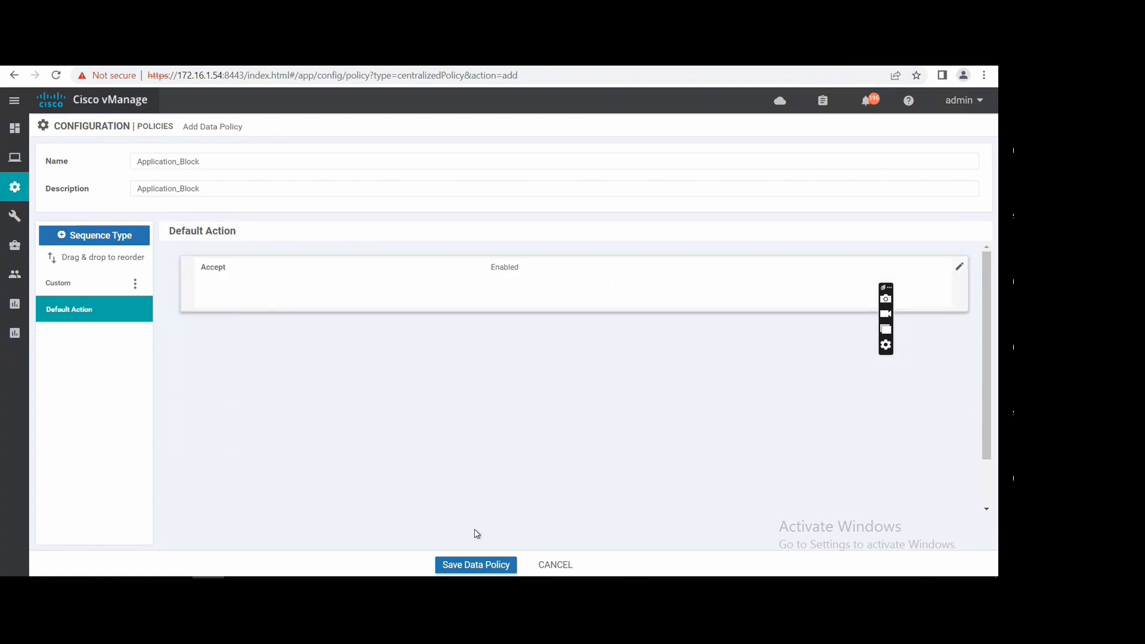
- Save the data policy and advance to Apply Policies to Sites and VPNs, naming the centralized policy Application_Block_policy
{"action": "left_click", "coordinate": [475, 565]}
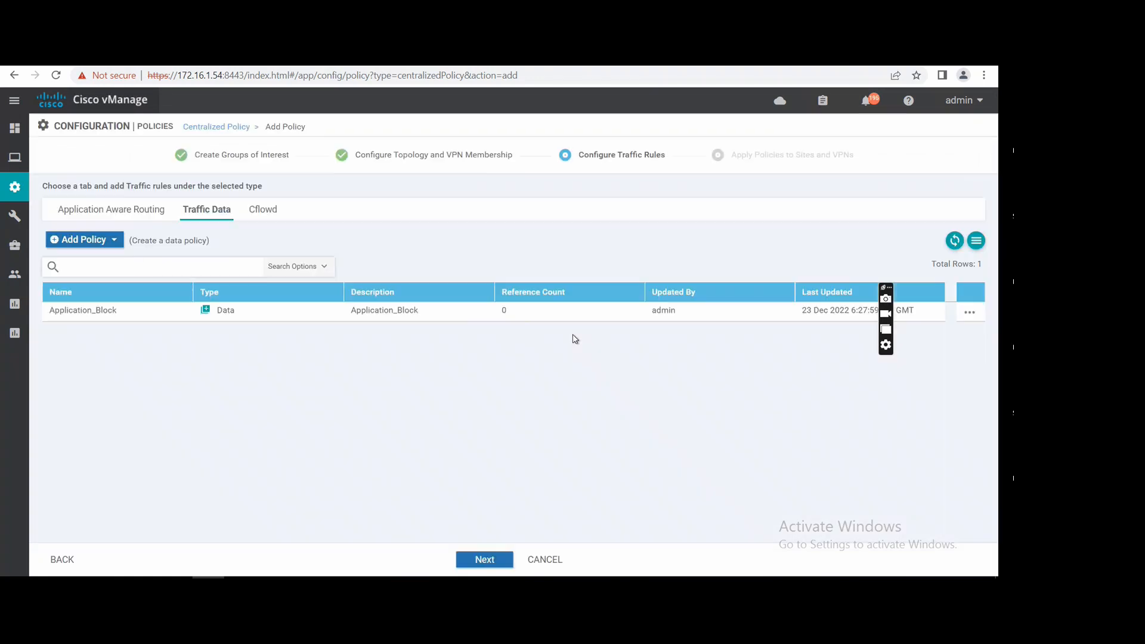
{"action": "left_click", "coordinate": [480, 564]}
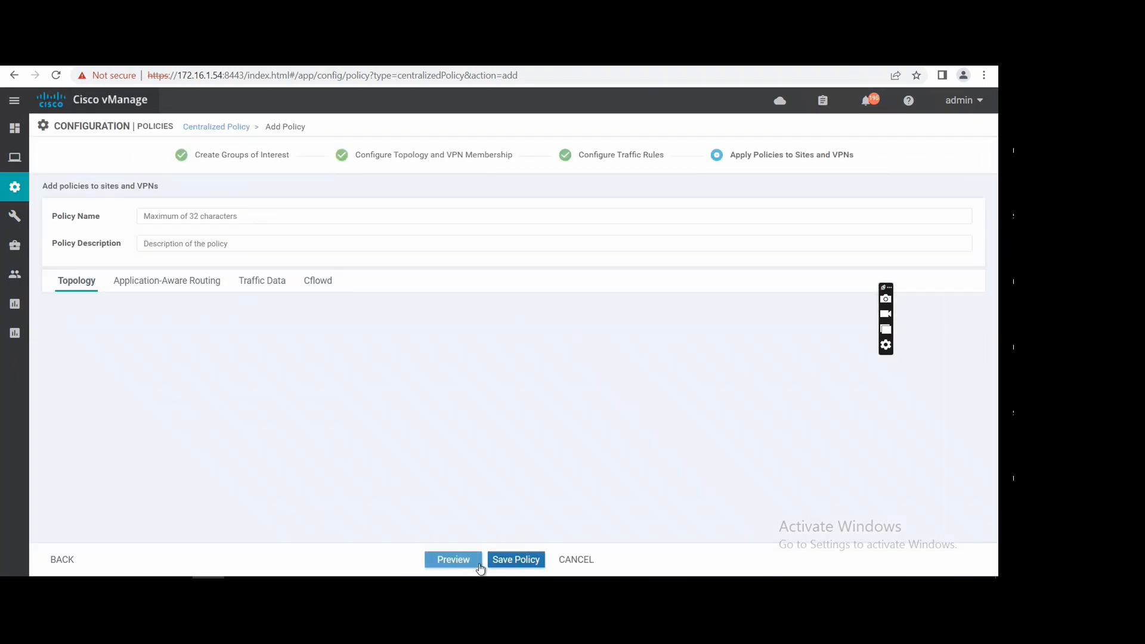
{"action": "left_click", "coordinate": [184, 214]}
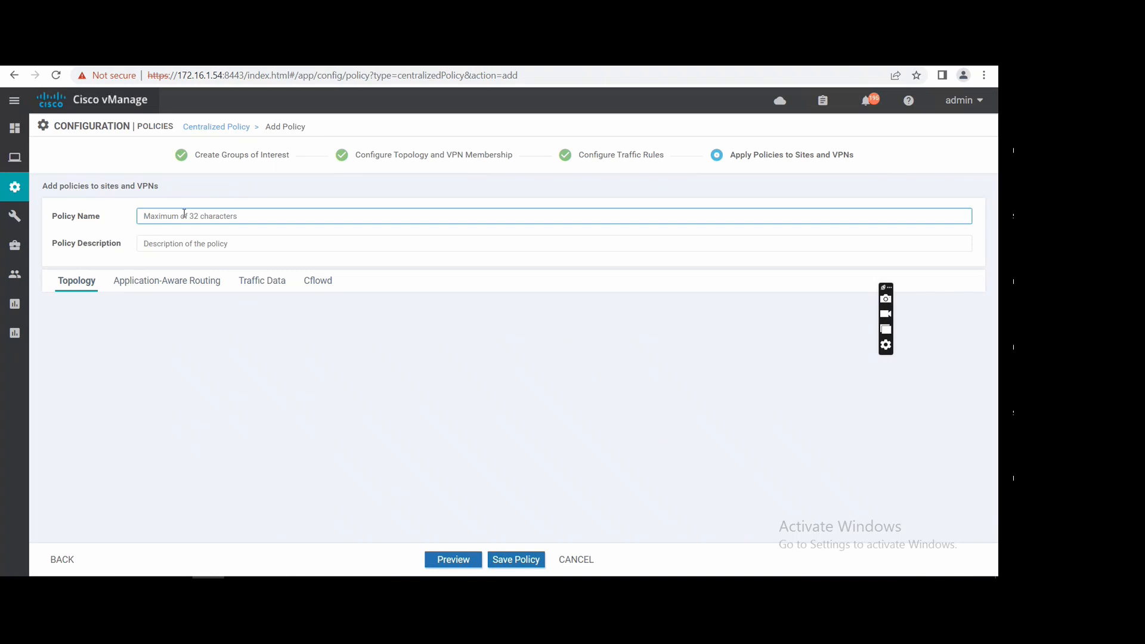
{"action": "type", "text": "Application_Block"}
{"action": "type", "text": "_poliycy"}
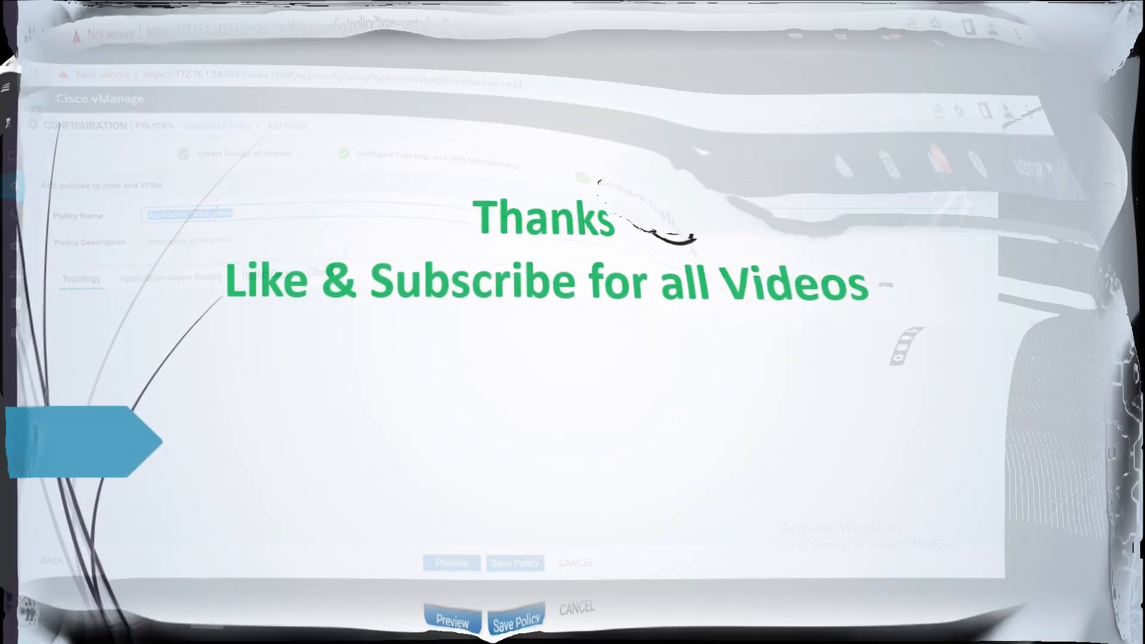